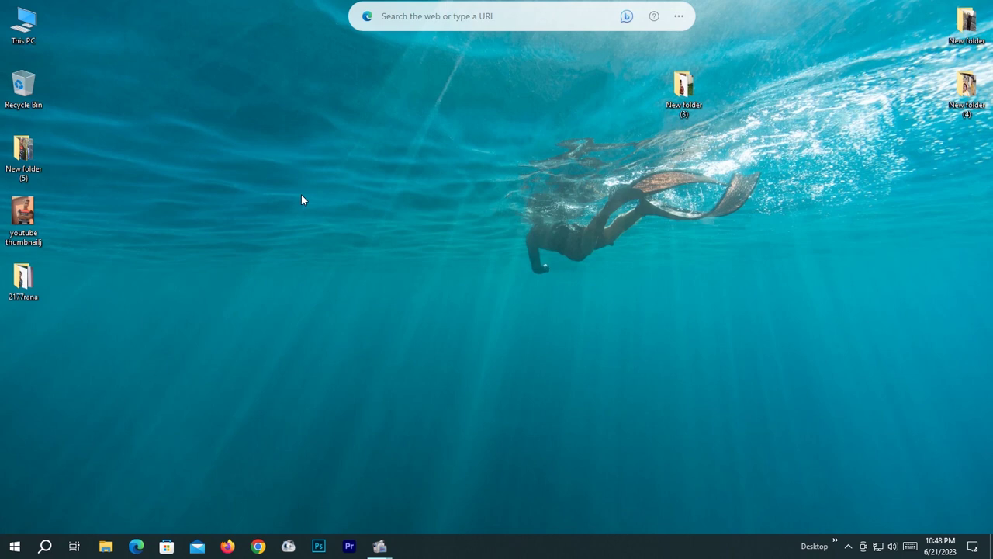
right_click(302, 200)
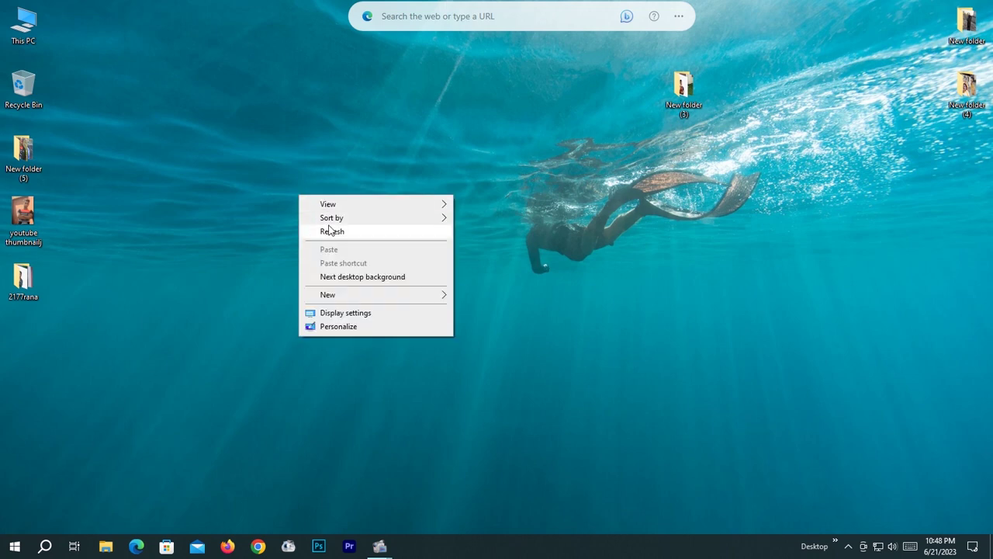
left_click(323, 228)
right_click(304, 161)
left_click(337, 198)
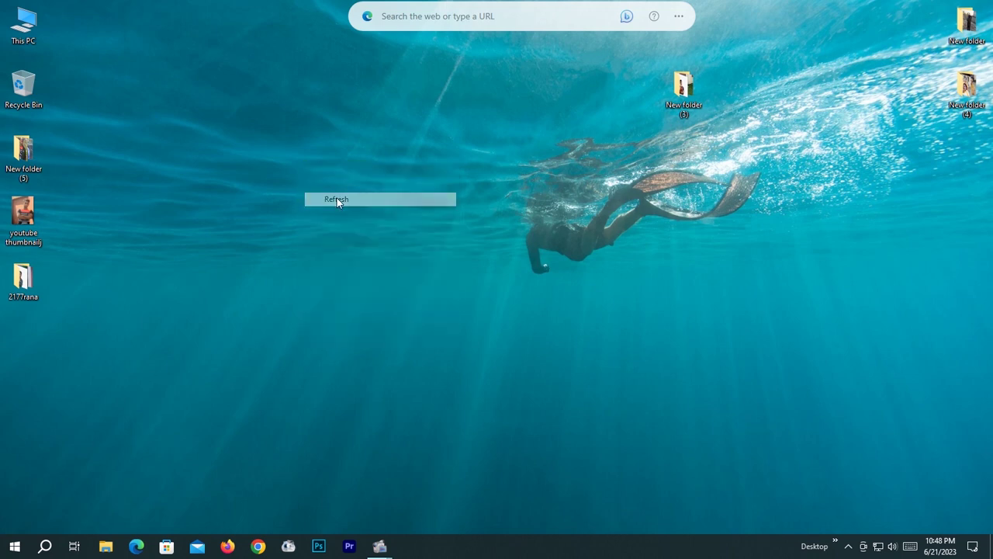
right_click(305, 166)
left_click(345, 210)
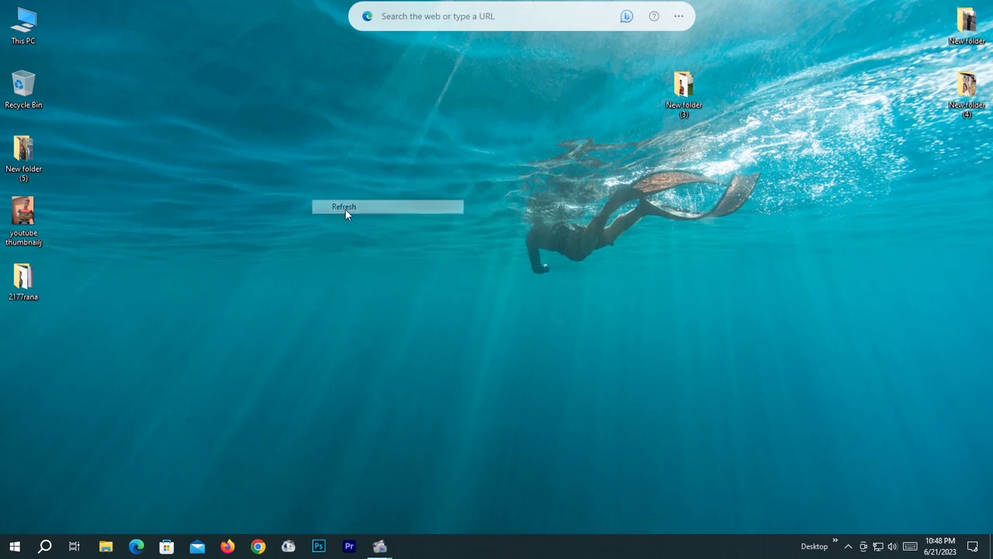
right_click(332, 185)
left_click(360, 223)
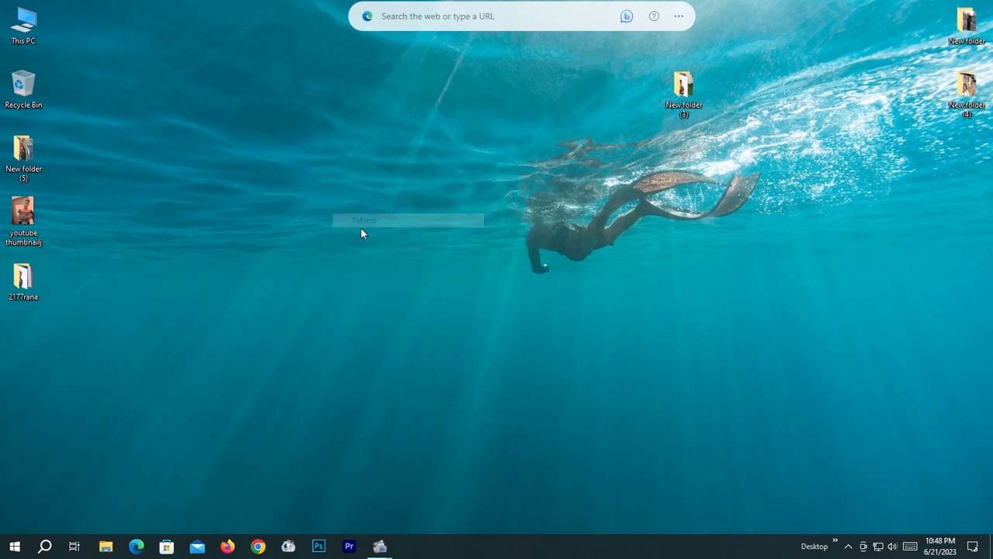
right_click(329, 169)
left_click(360, 203)
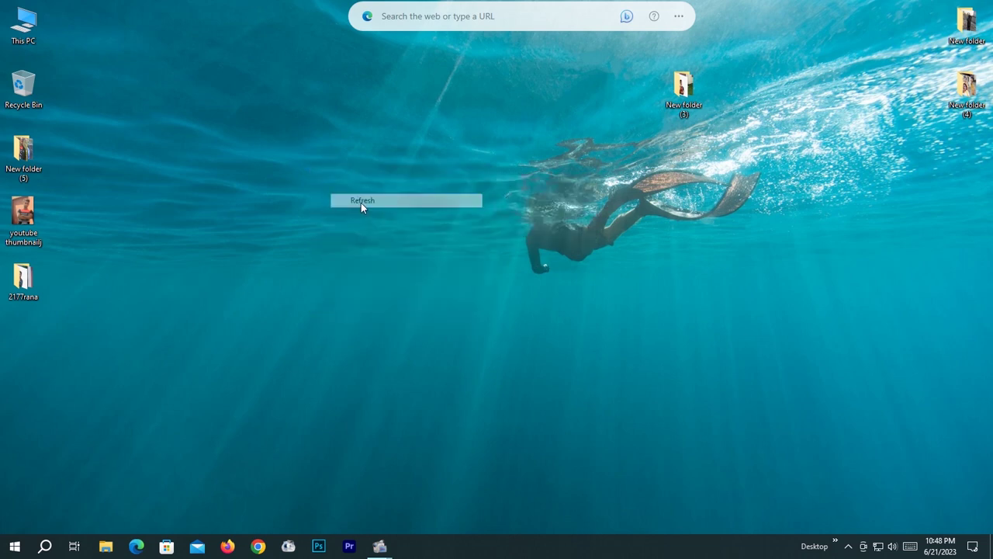
right_click(353, 186)
left_click(417, 224)
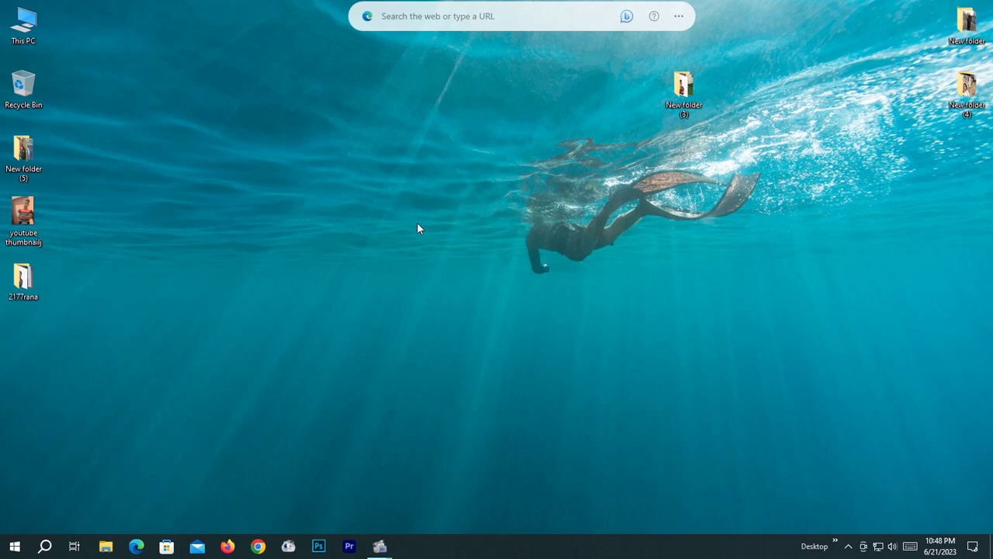
right_click(417, 222)
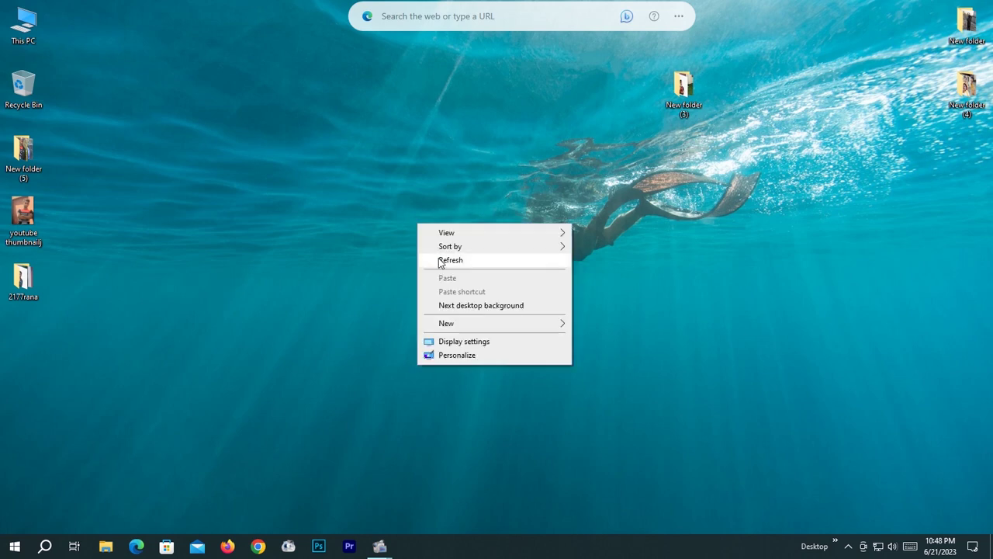
left_click(438, 260)
Switch to Premiere Pro and create a new project named "video", overwriting the existing project of that name.
left_click(351, 543)
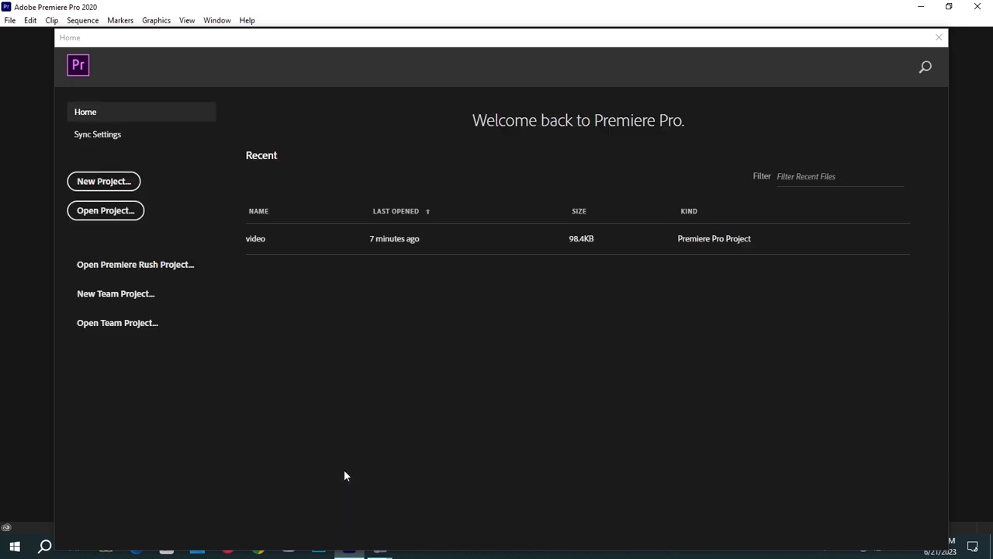
left_click(102, 185)
type("v")
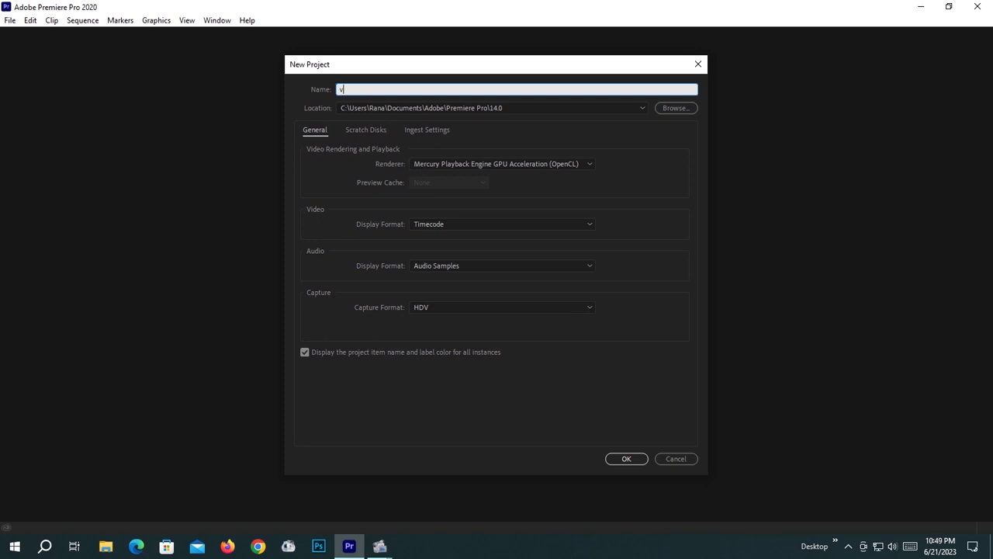
type("ideo")
left_click(638, 463)
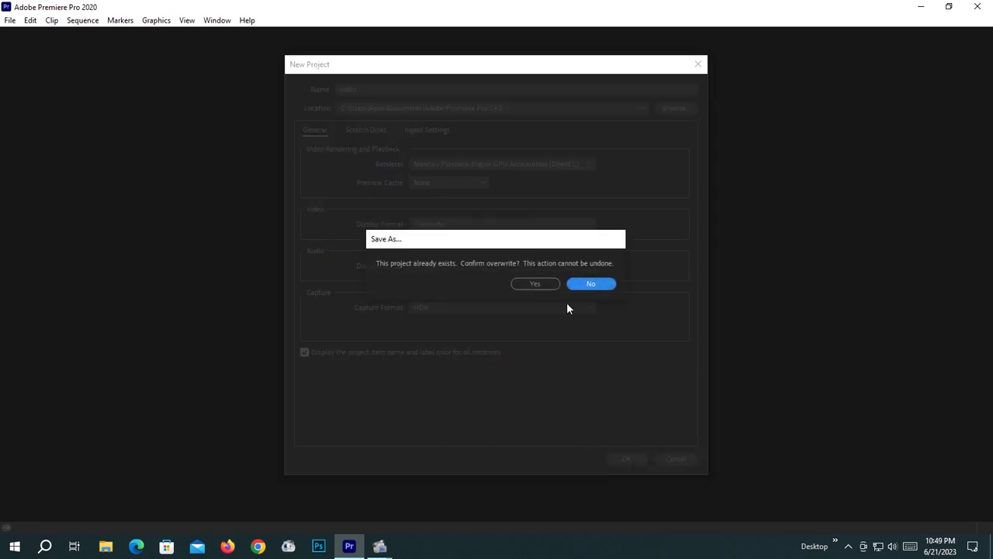
left_click(528, 286)
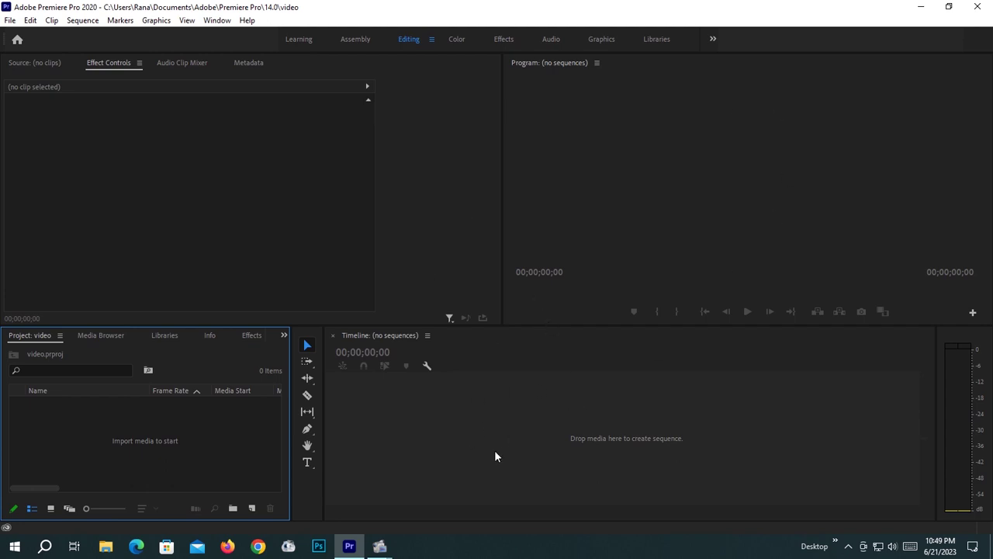
Import the Green Screen Cartoon Tom and Jerry video from Downloads and create a sequence from it in the timeline.
double_click(158, 453)
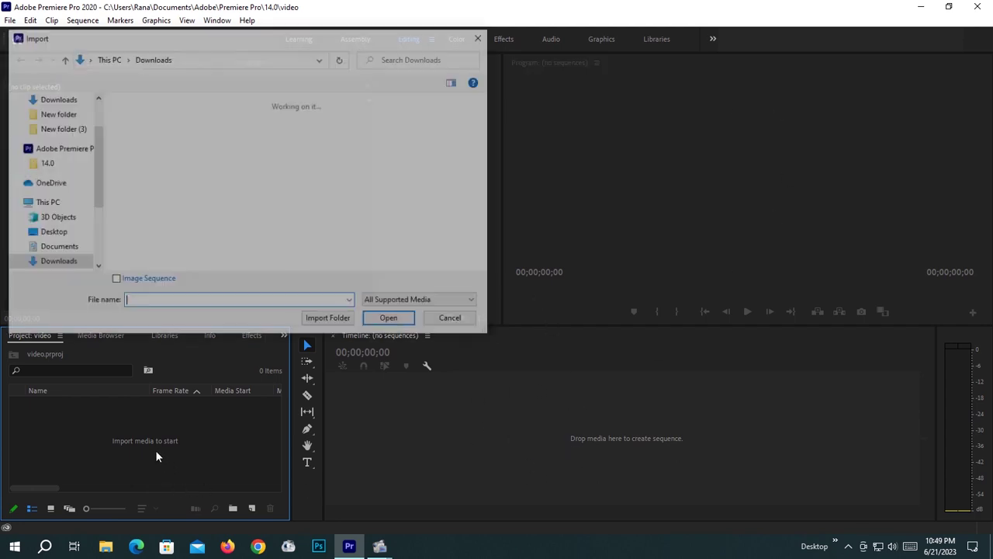
double_click(192, 206)
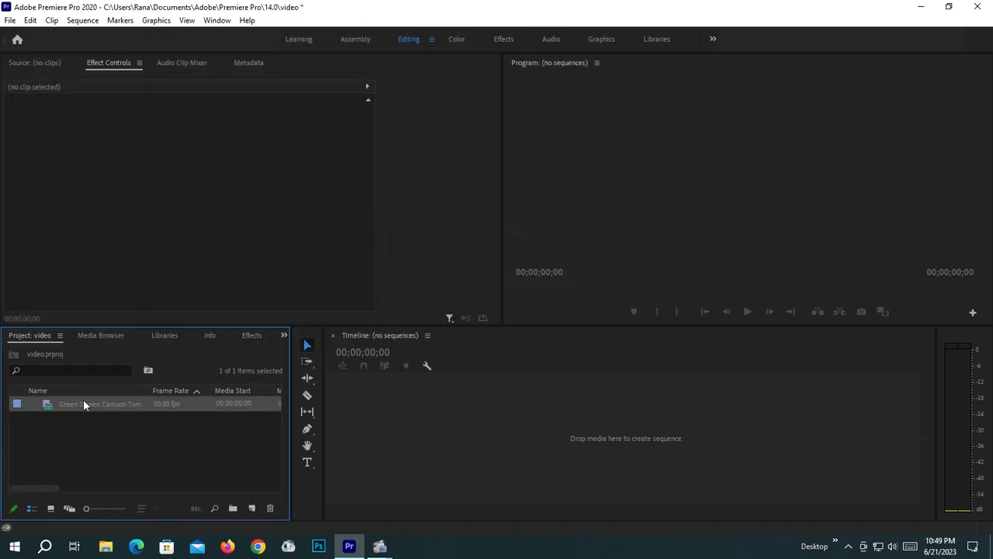
left_click_drag(83, 400, 449, 442)
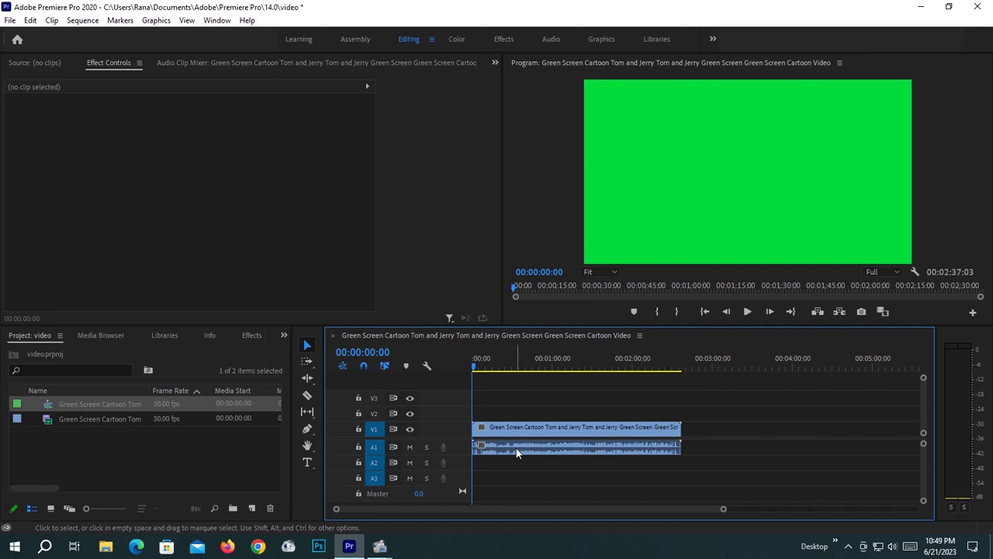
Park the playhead at 00:00:43:07, and unlink the clip's audio from its video and delete it from track A1.
left_click_drag(476, 368, 530, 369)
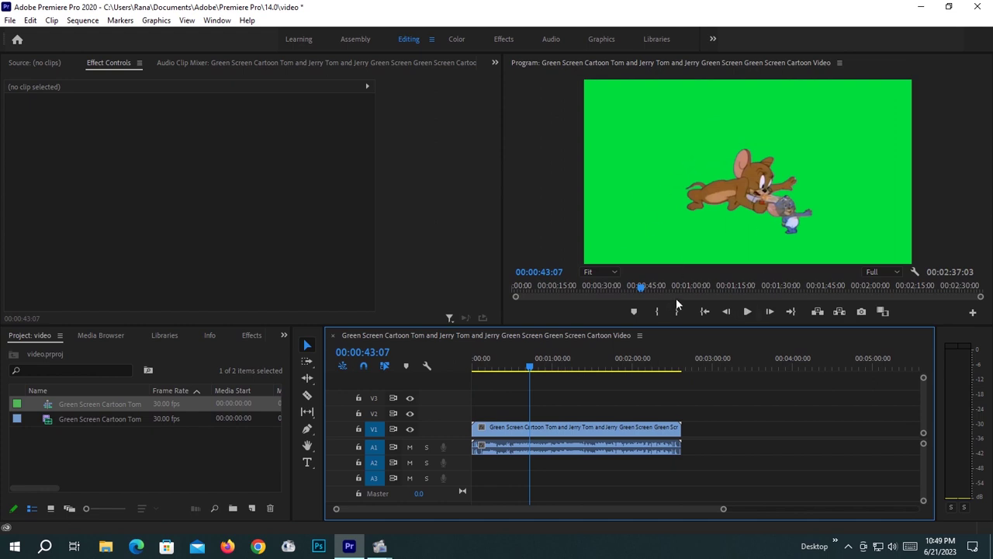
right_click(567, 446)
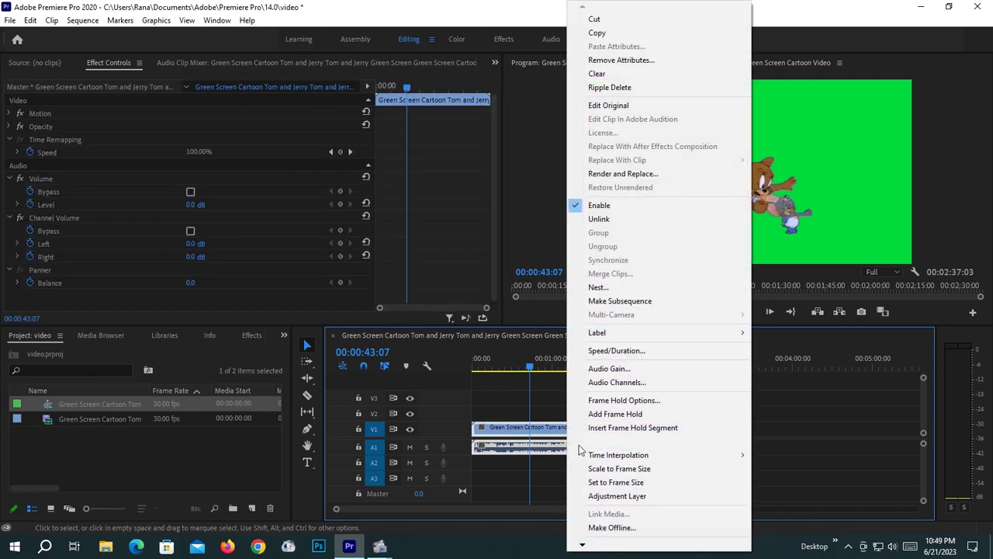
left_click(590, 219)
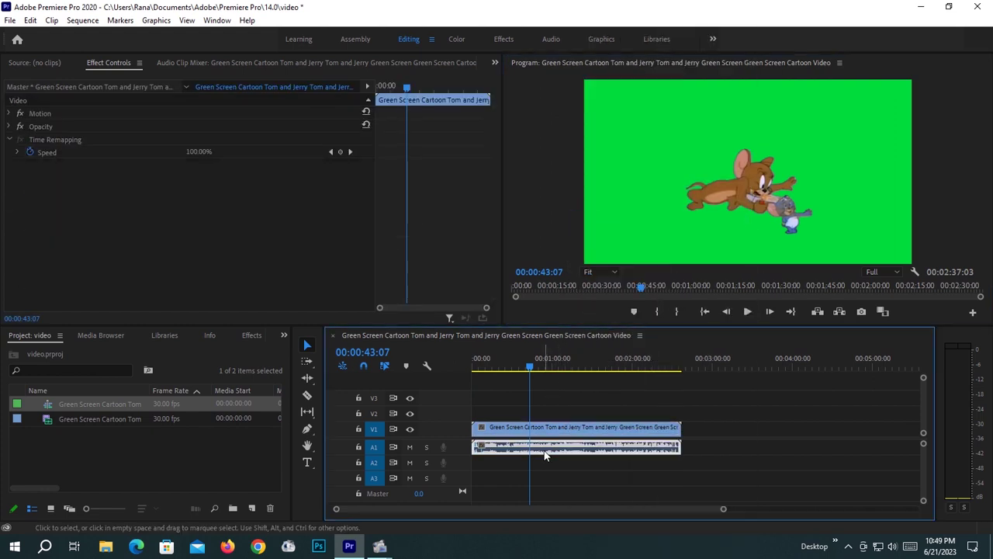
double_click(545, 449)
right_click(545, 448)
left_click(560, 90)
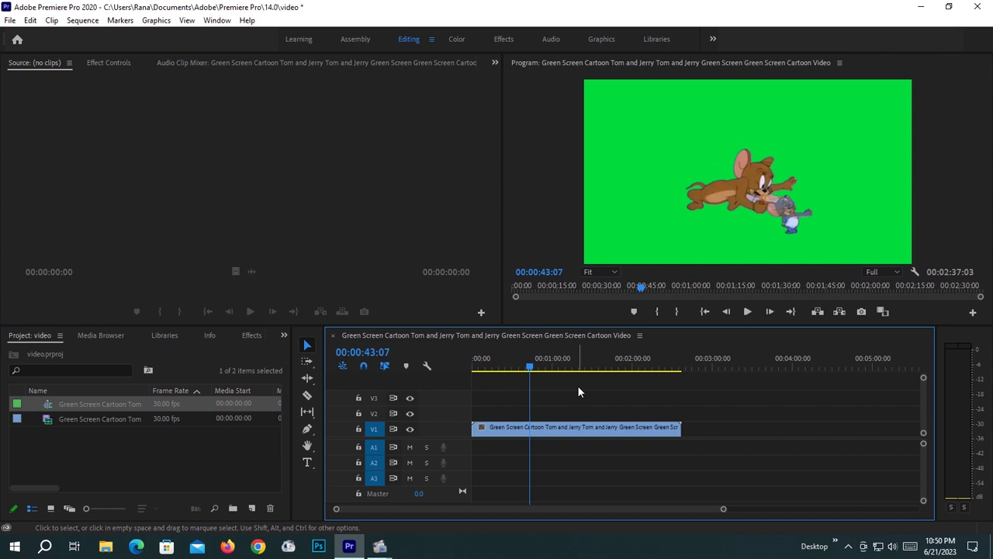
Search the effects for "Ultra" and apply the Ultra Key effect to the green-screen clip on V1.
left_click(248, 336)
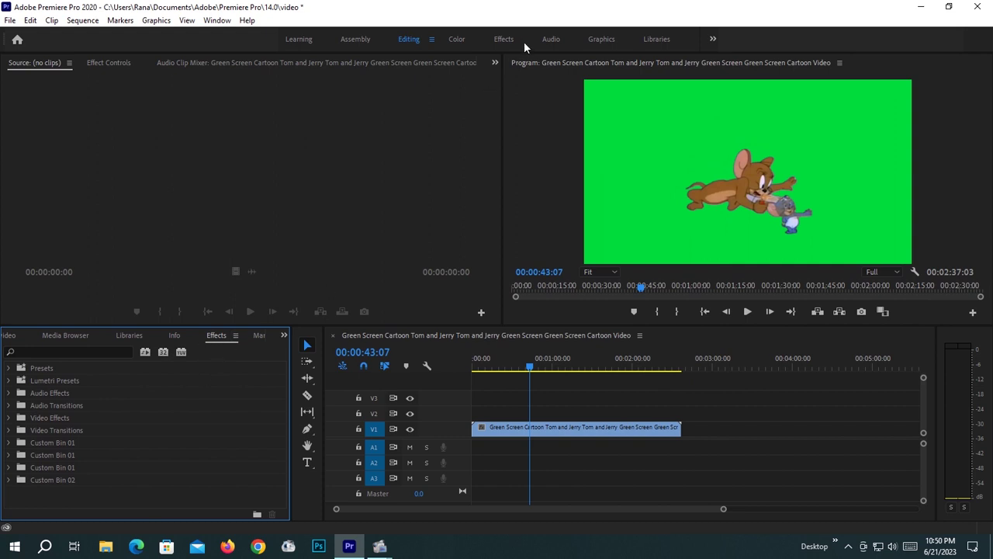
left_click(102, 353)
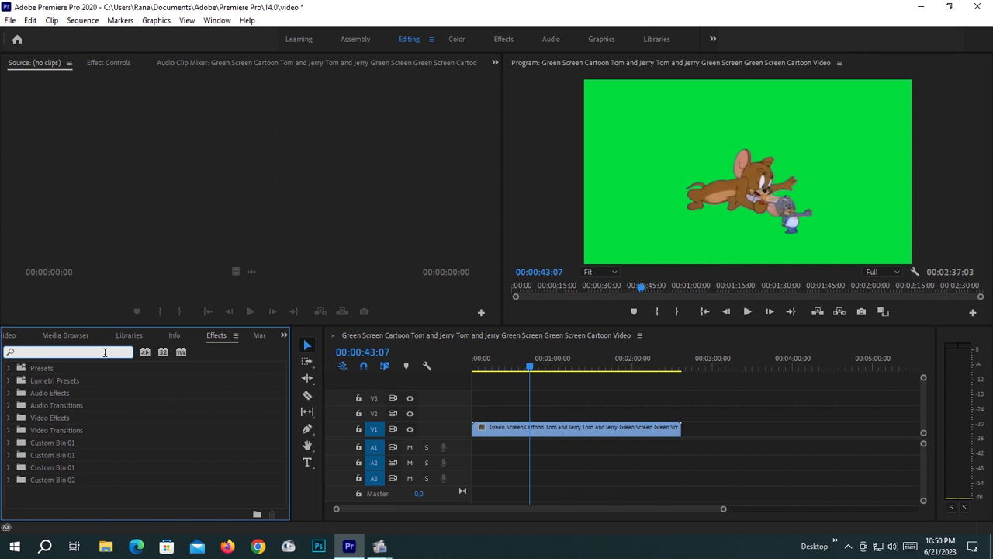
type("U")
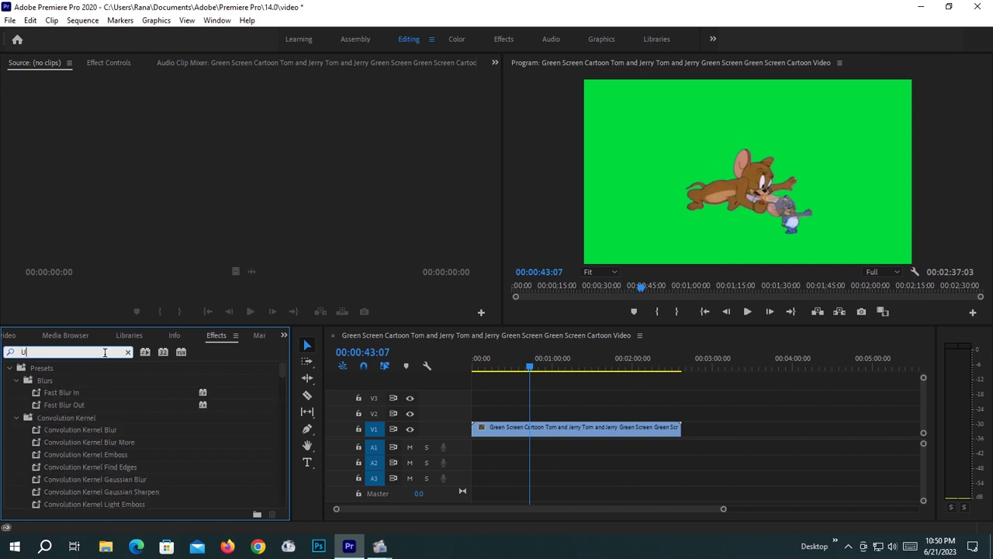
type("lt")
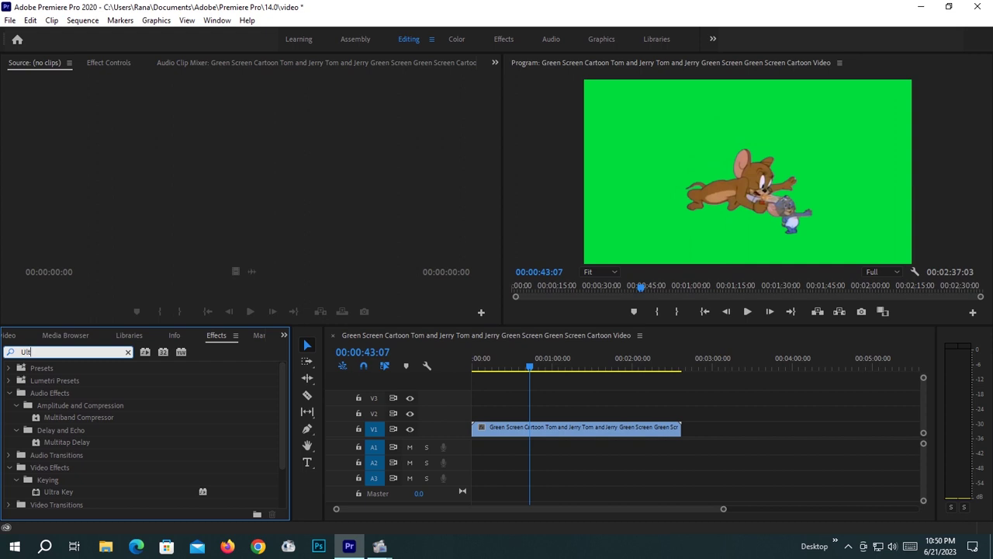
type("ra")
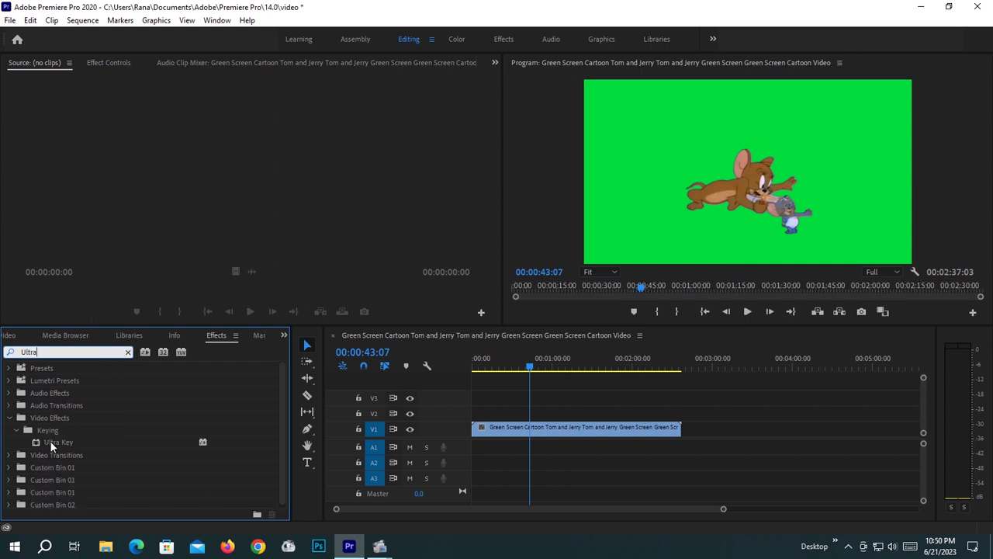
left_click_drag(49, 440, 548, 433)
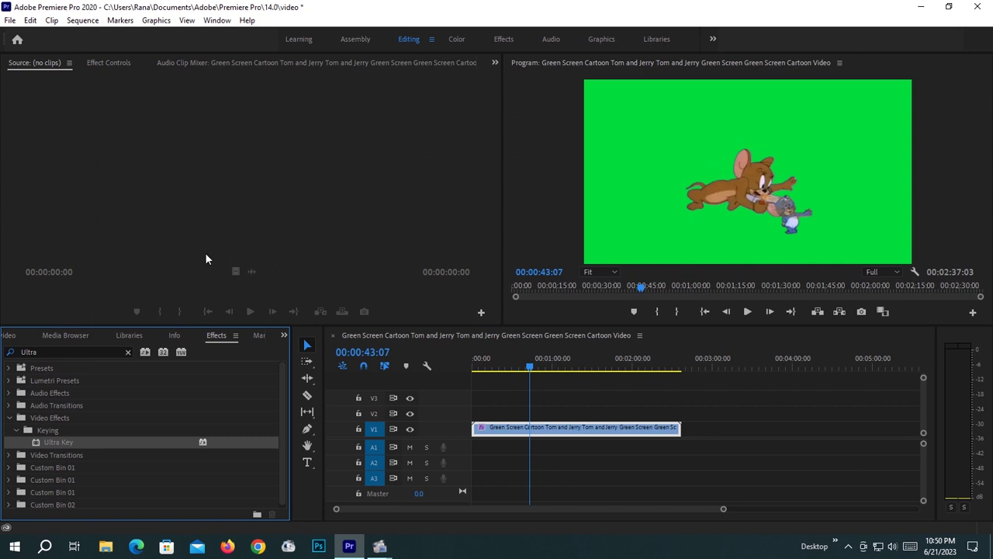
Switch to the Color workspace and bring up the clip's Ultra Key settings in Effect Controls.
left_click(109, 63)
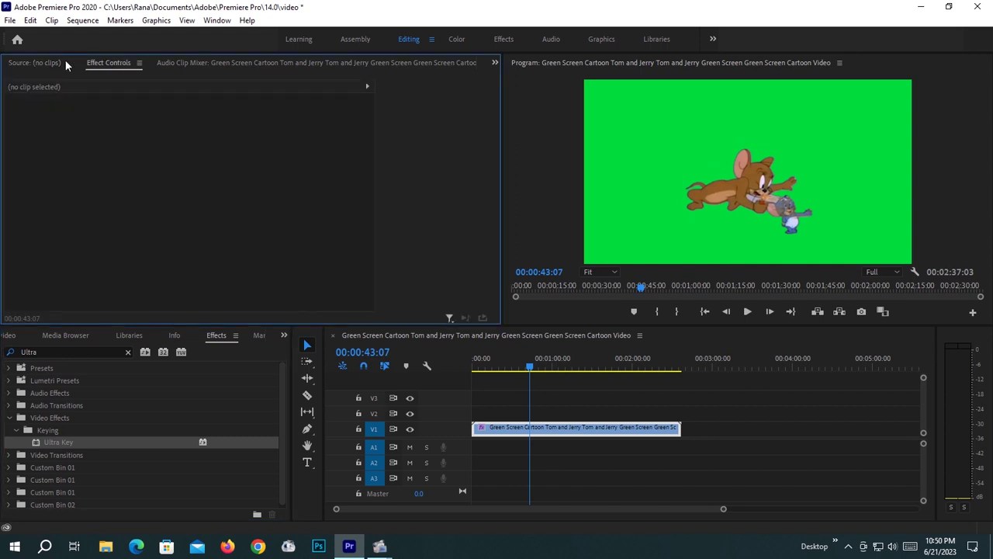
left_click(160, 64)
left_click(60, 70)
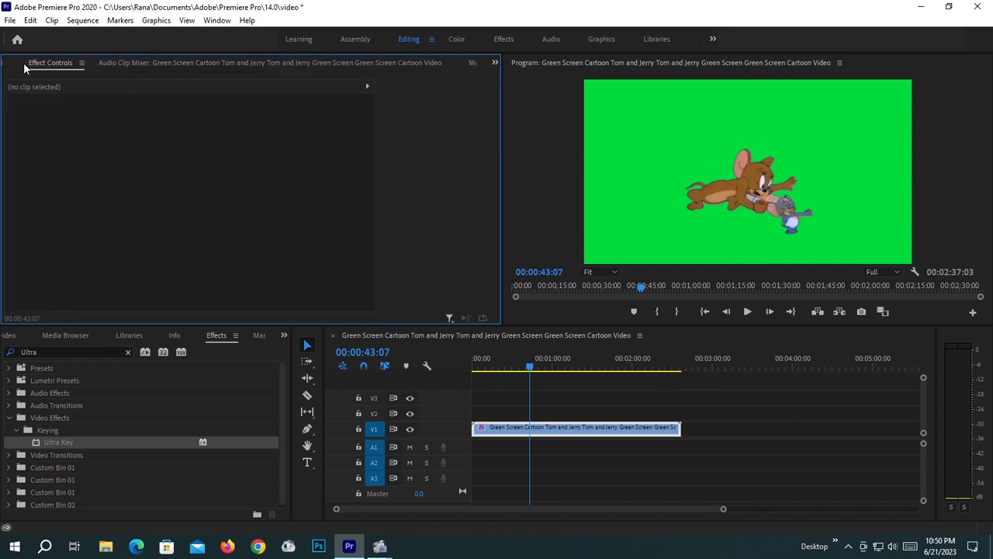
mouse_move(47, 64)
left_mouse_down()
mouse_move(130, 65)
mouse_move(66, 63)
left_mouse_up()
left_click(116, 65)
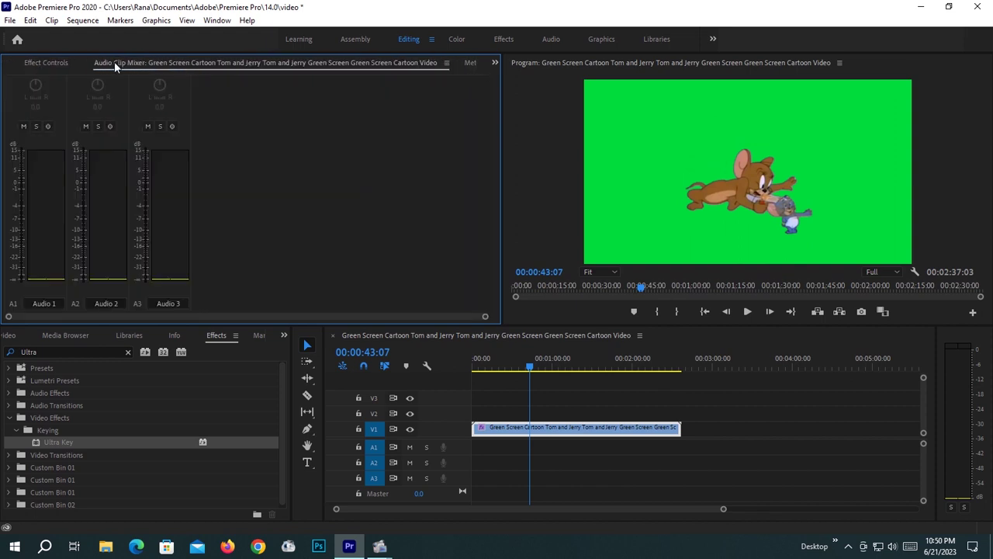
left_click(64, 63)
left_click(447, 39)
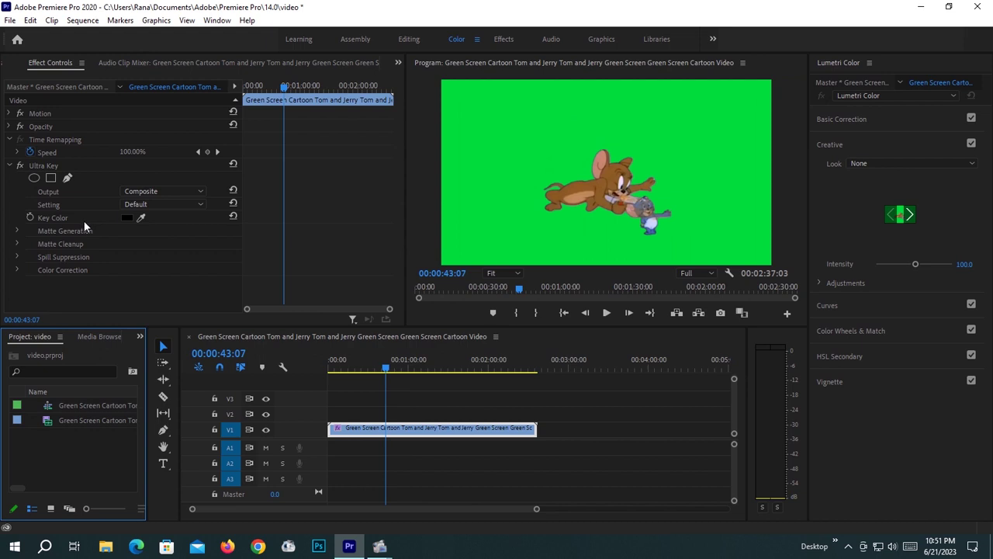
Set the Ultra Key's Key Color by sampling the green background in the program preview.
left_click(142, 218)
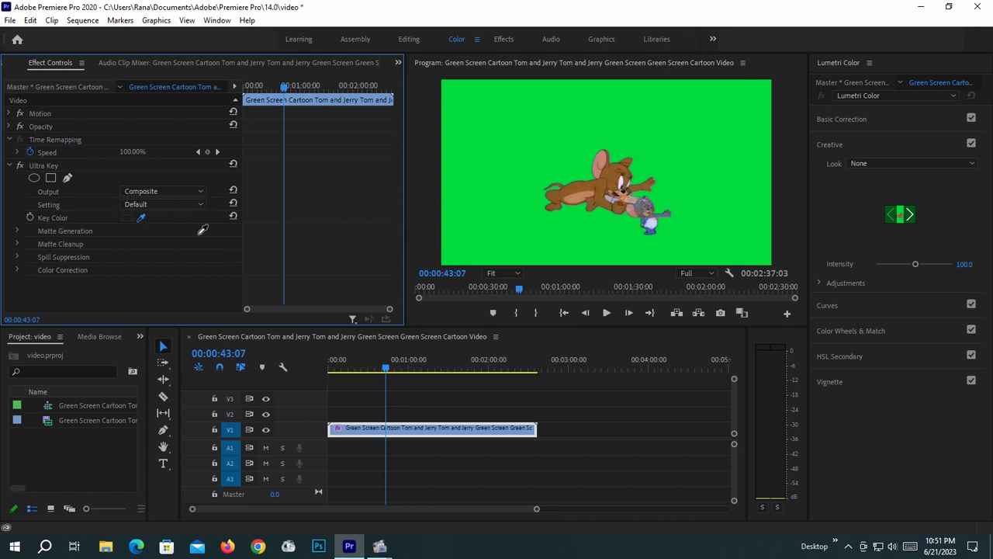
left_click(507, 171)
left_click(506, 171)
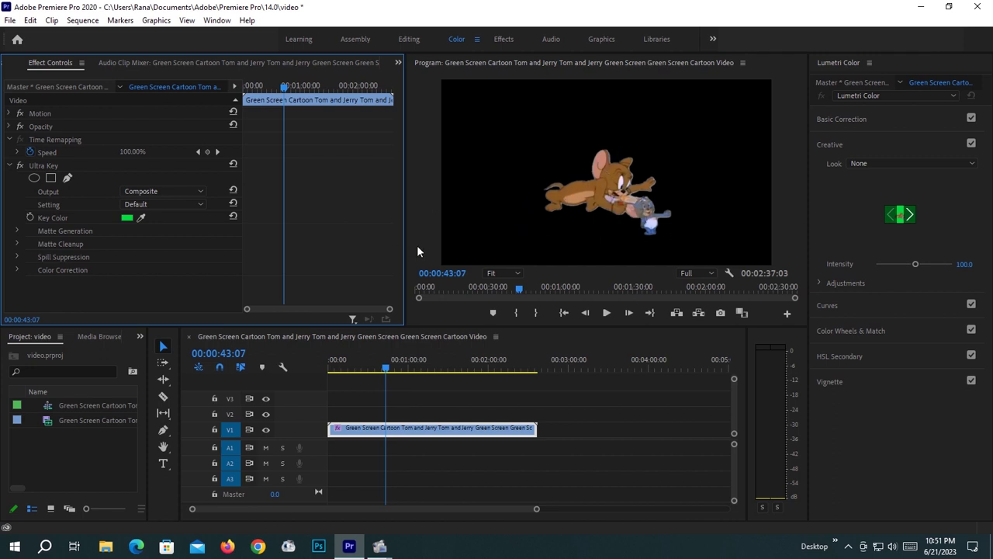
Set the Ultra Key's Matte Cleanup values to Choke 4.0 and Soften 4.0.
left_click(18, 244)
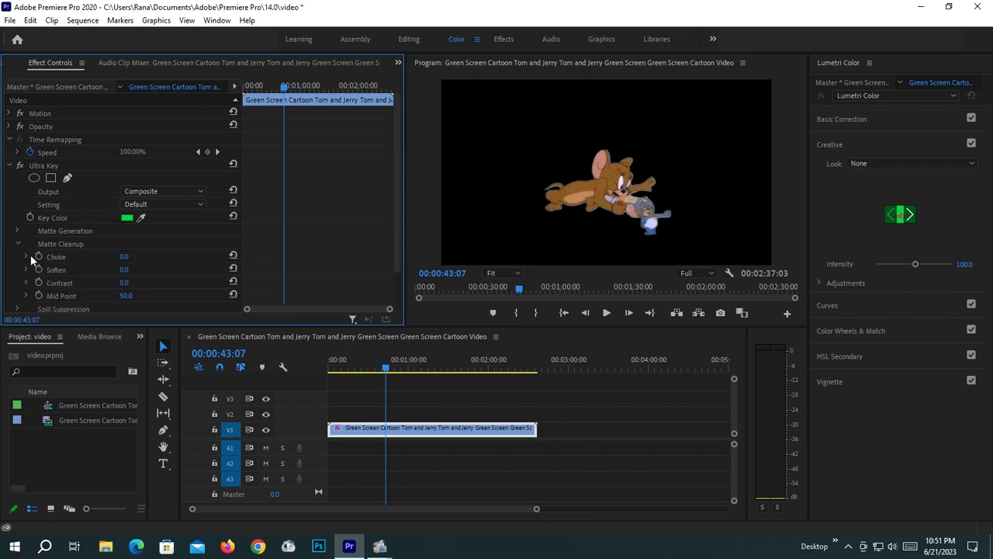
left_click(124, 256)
type("4.")
key("Return")
left_click(123, 269)
type("4")
key("Return")
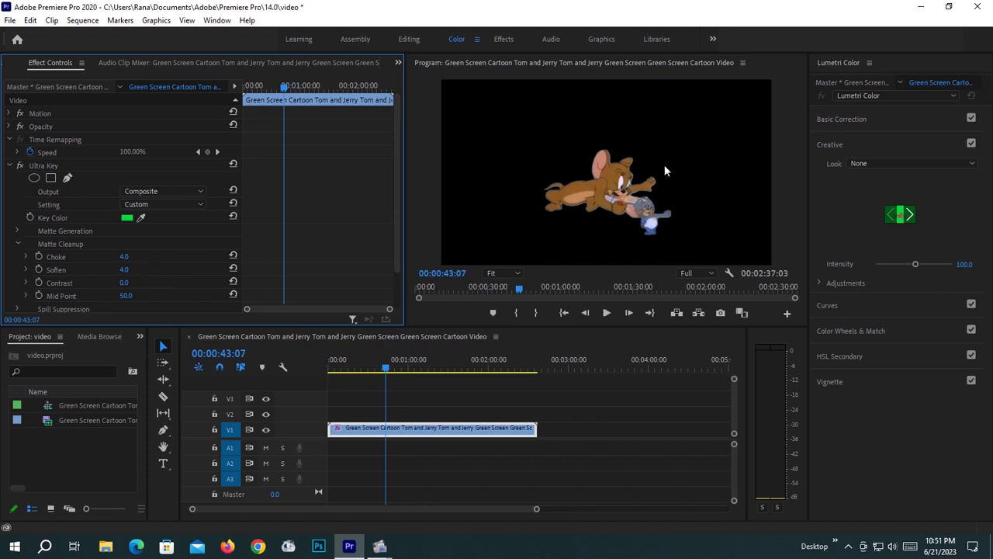